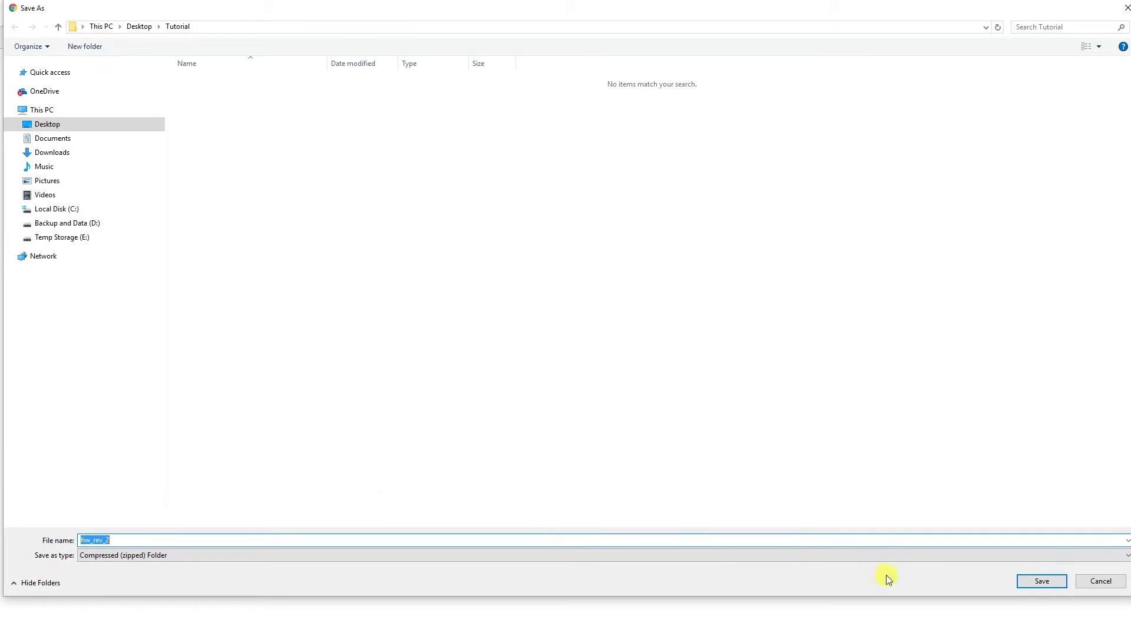
- Save the hw_rev_2 zip into the Tutorial folder and extract the whole archive
left_click(1041, 581)
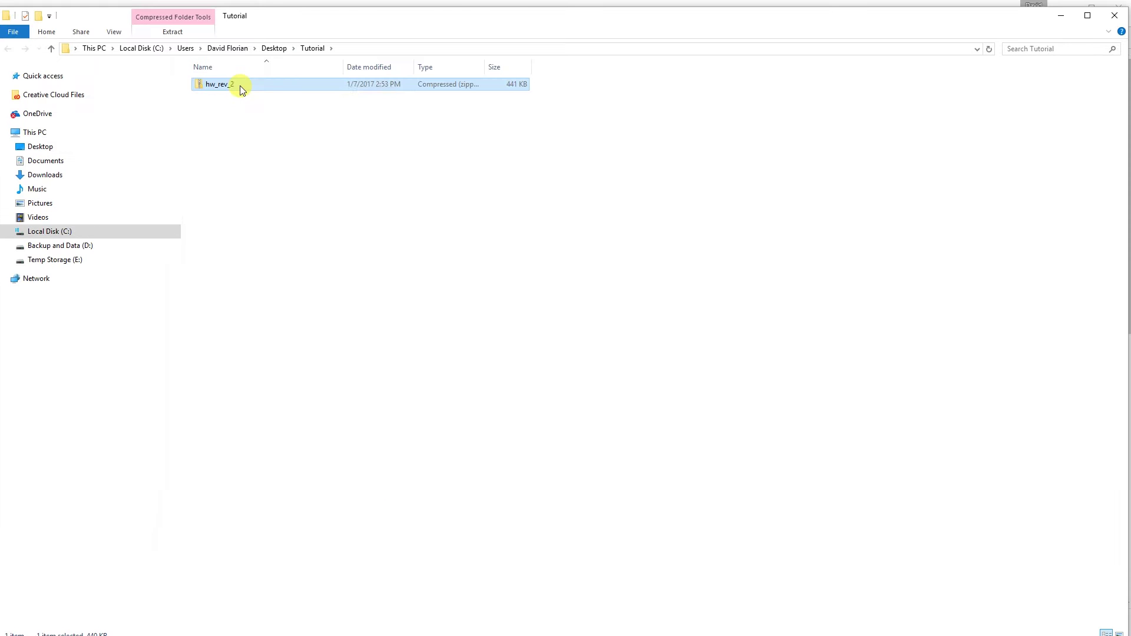
right_click(239, 86)
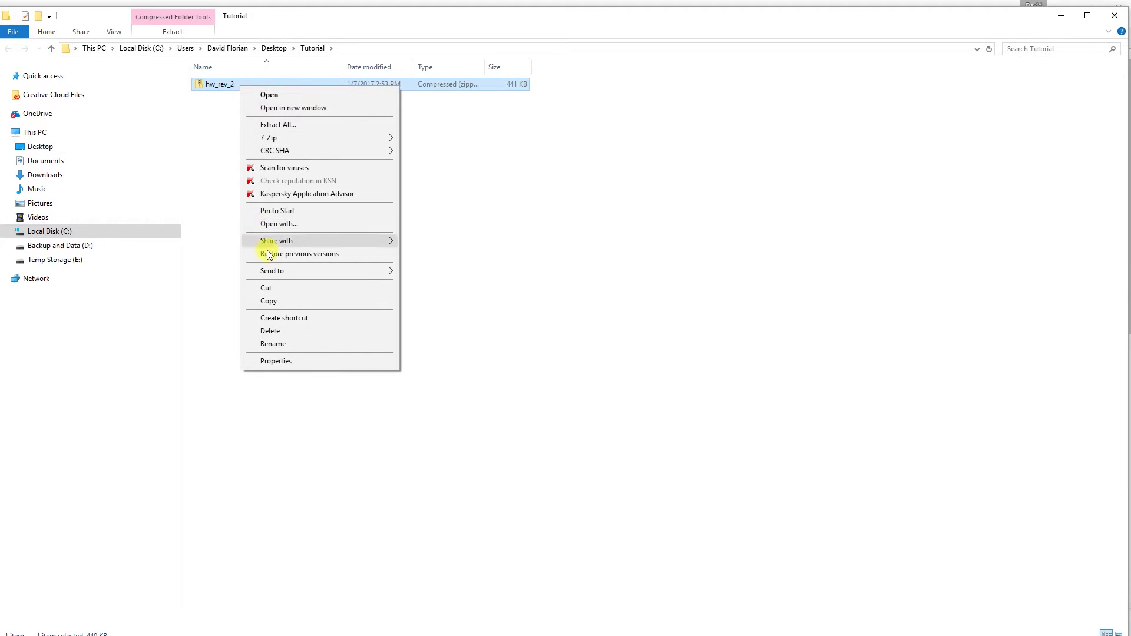
left_click(285, 125)
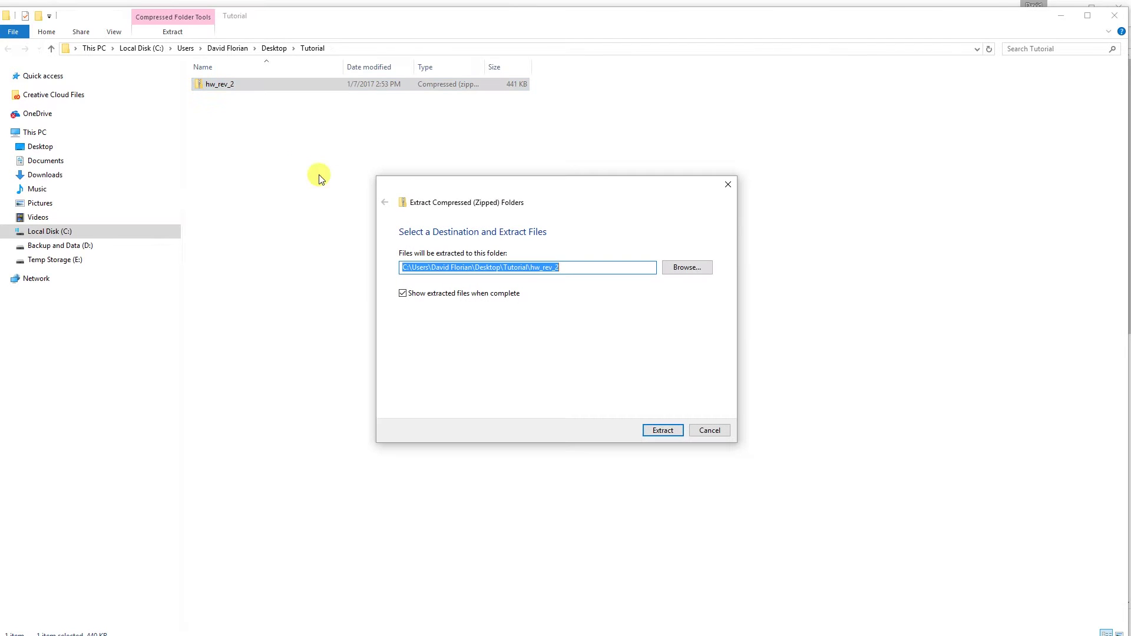
left_click(656, 432)
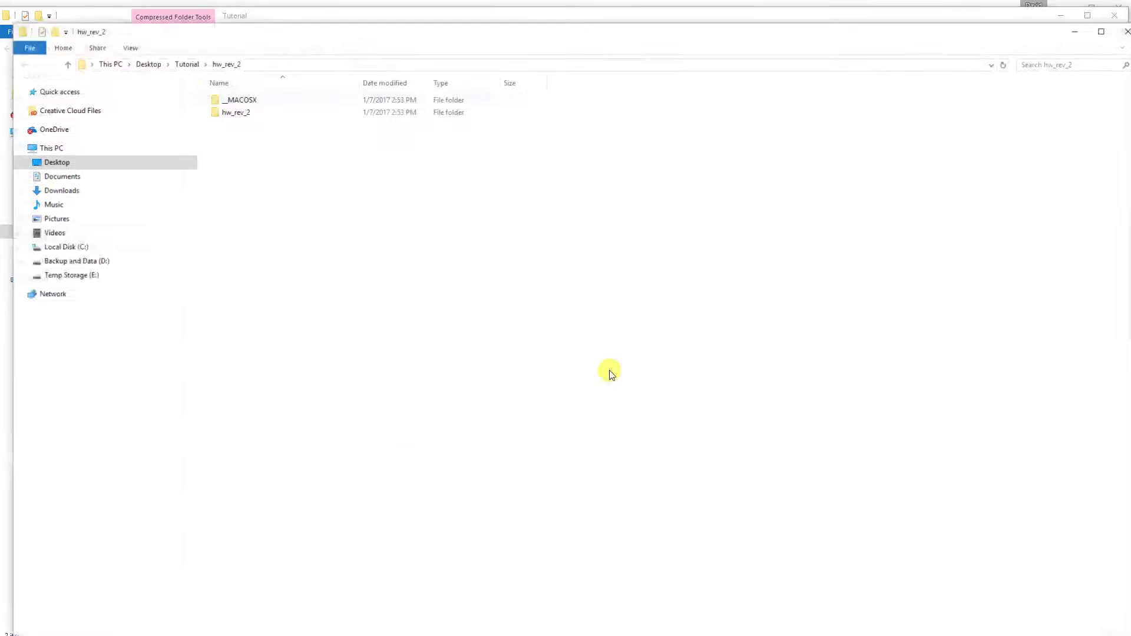
- Open the octo_controller_schem PDF from hw_rev_2 > OctoController
double_click(238, 112)
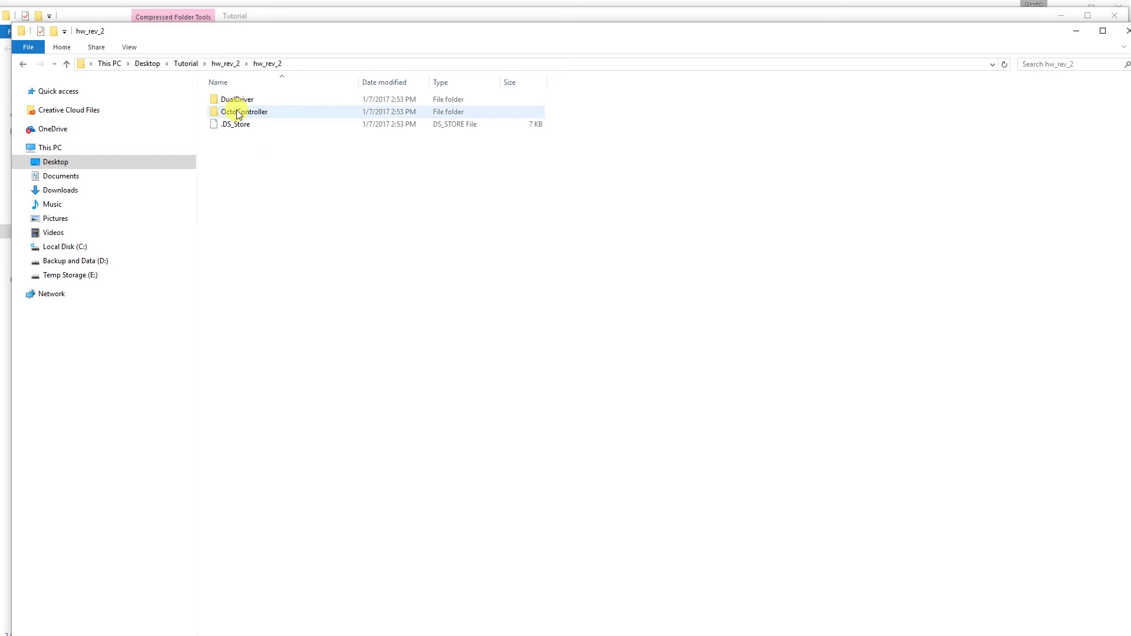
double_click(238, 112)
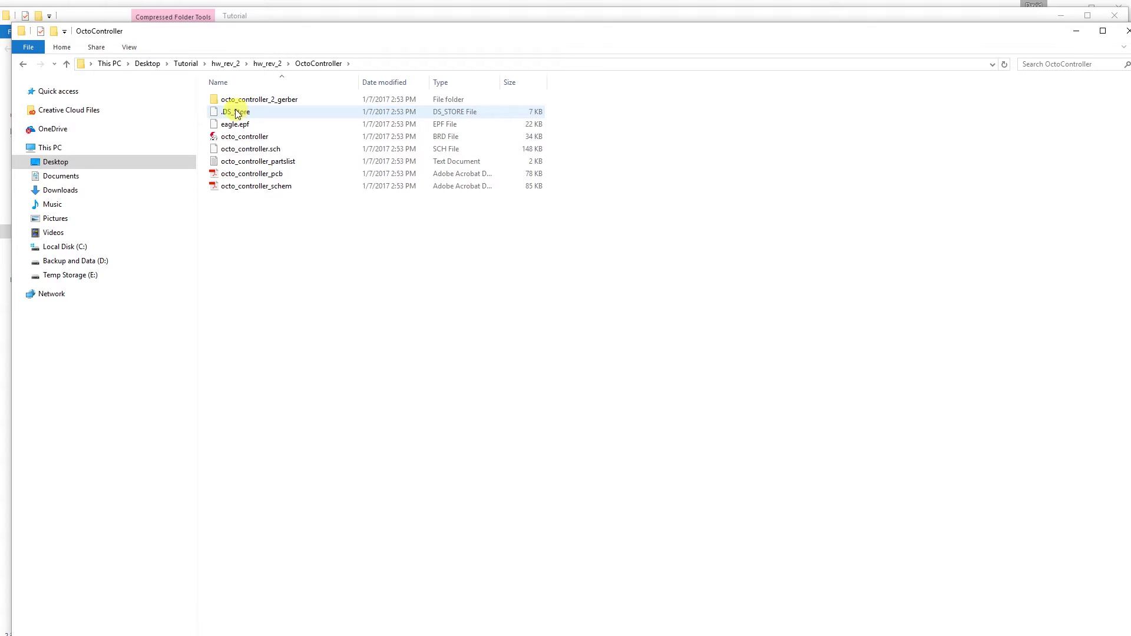
double_click(292, 187)
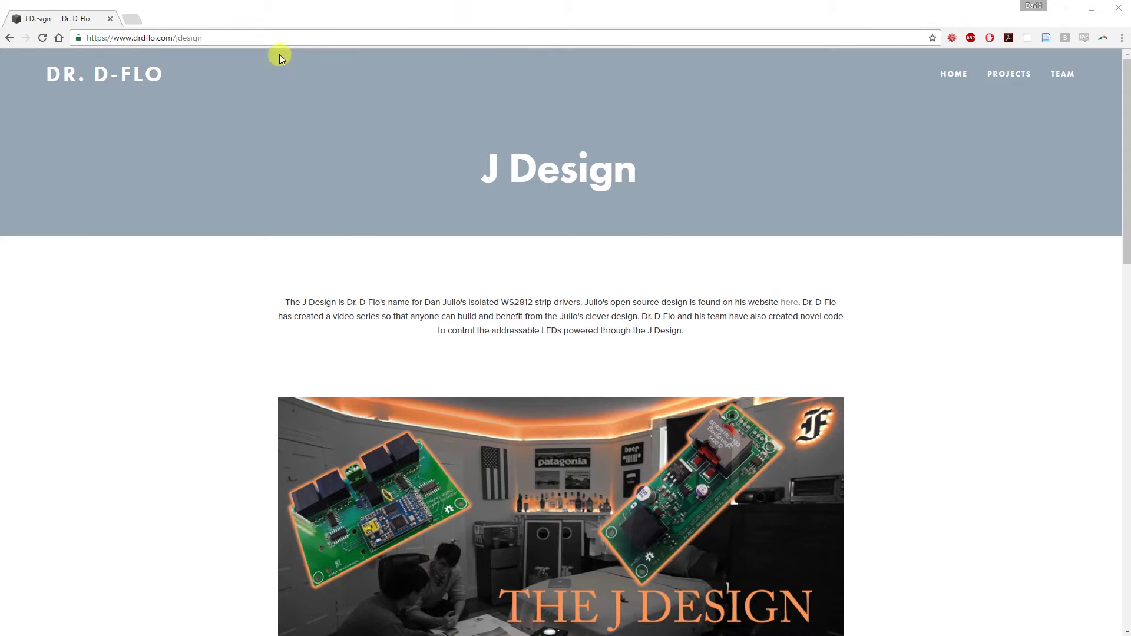
- Review the J Design page, highlighting its address and 'The Controller Board' heading
left_click_drag(219, 41, 33, 35)
left_click(118, 278)
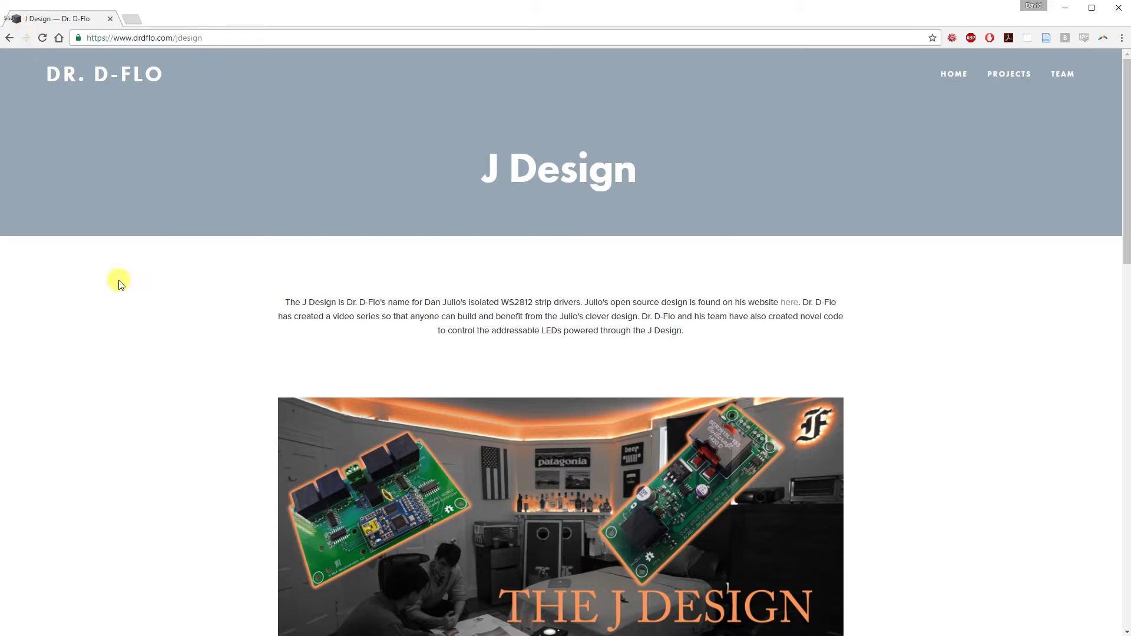
scroll(238, 265, "down", 2)
scroll(236, 262, "down", 10)
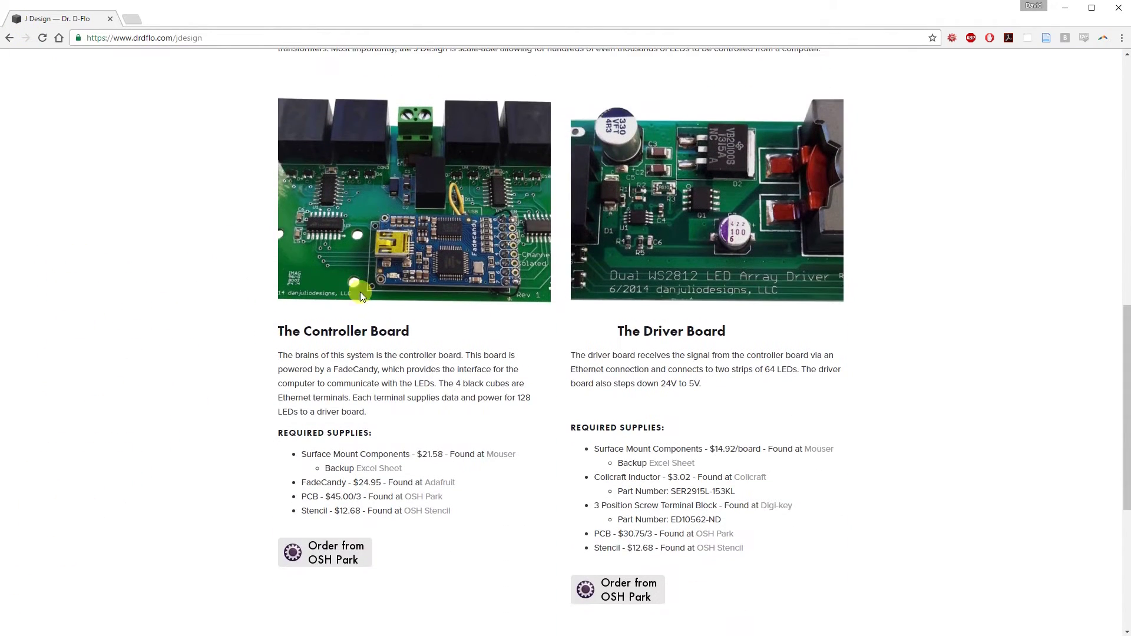
left_click_drag(411, 330, 275, 330)
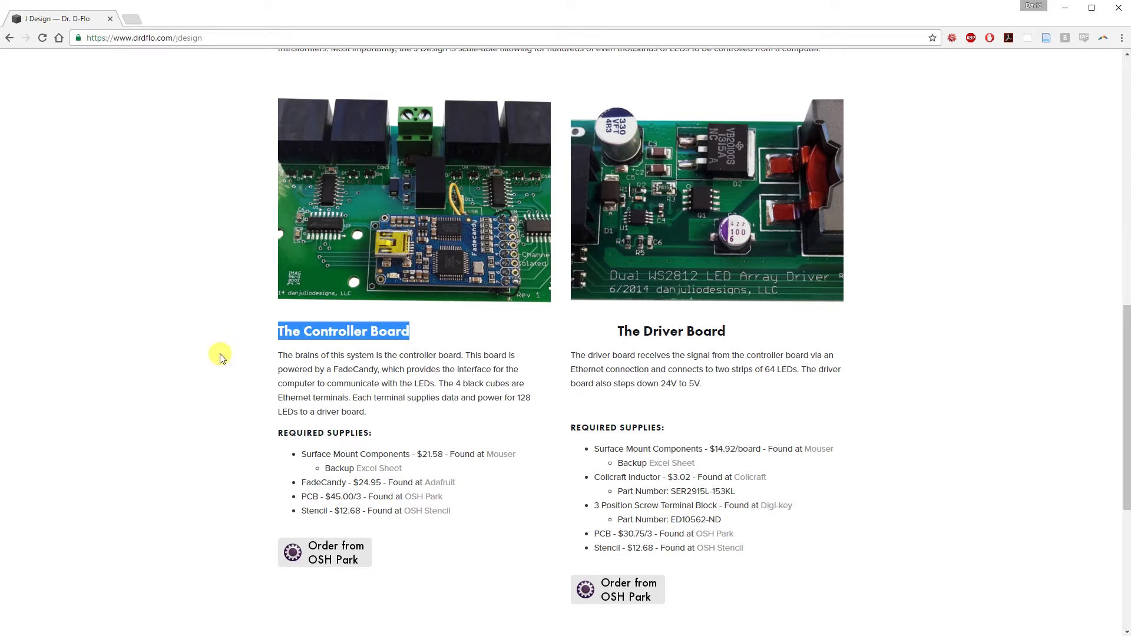
left_click(228, 368)
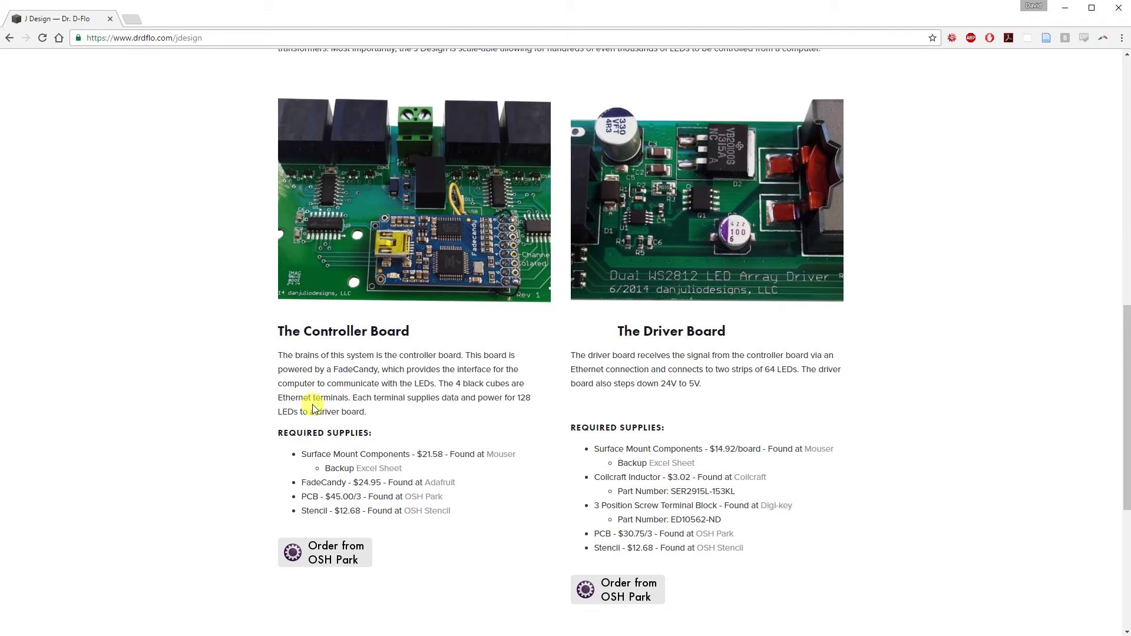
- Open the $24.95 Adafruit FadeCandy page in a new tab, add one to the cart, and close it
right_click(451, 482)
left_click(482, 490)
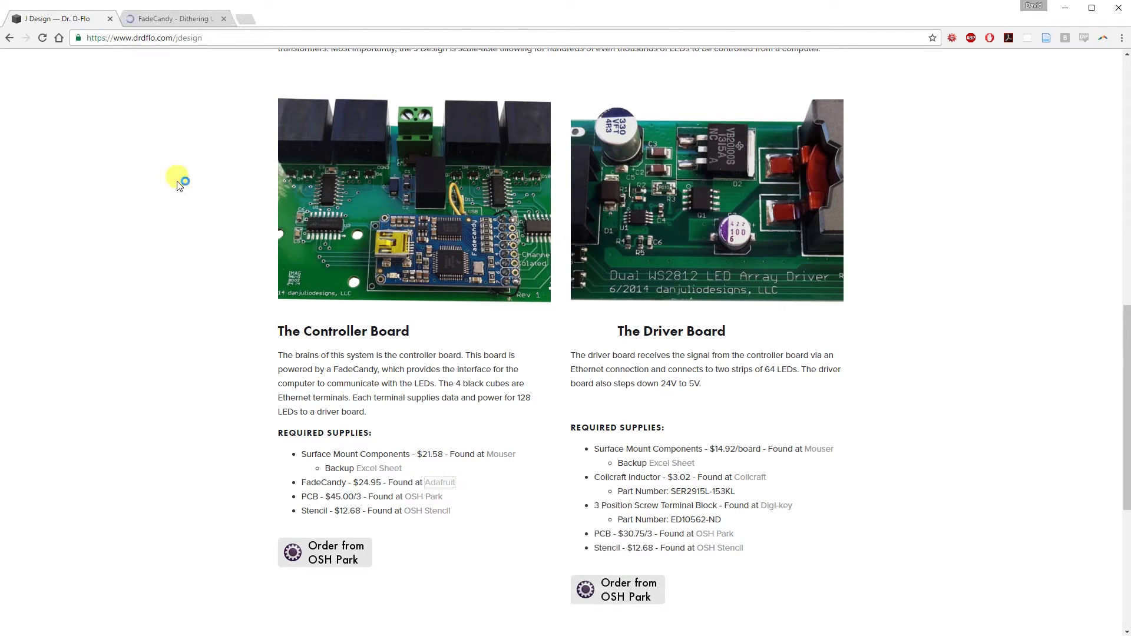
left_click(190, 24)
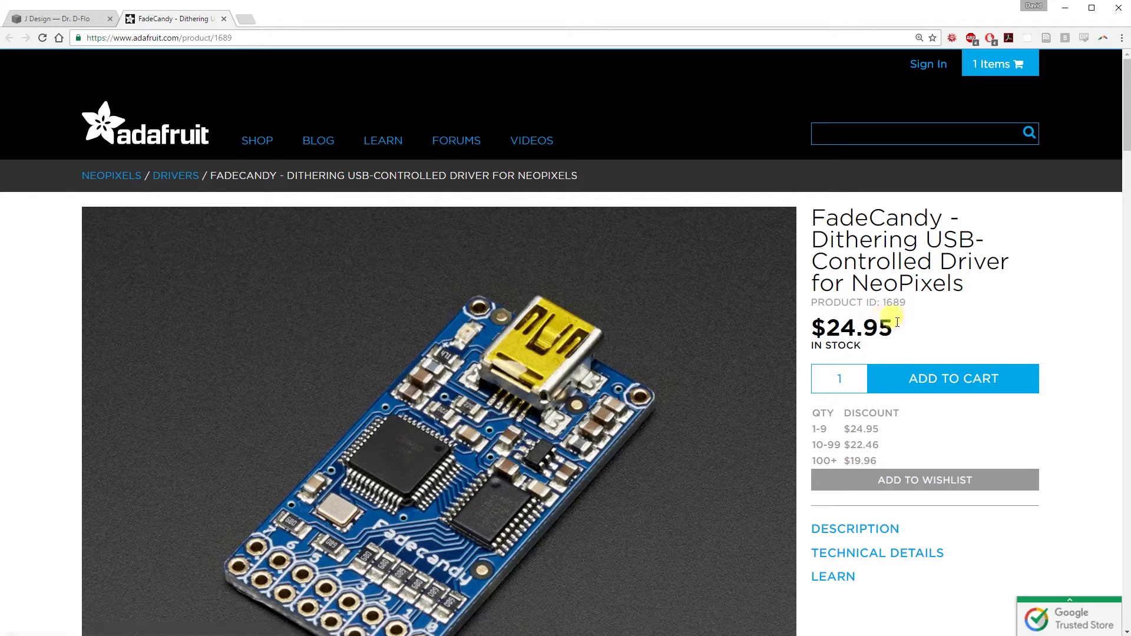
left_click_drag(891, 328, 812, 336)
left_click(996, 330)
left_click(967, 392)
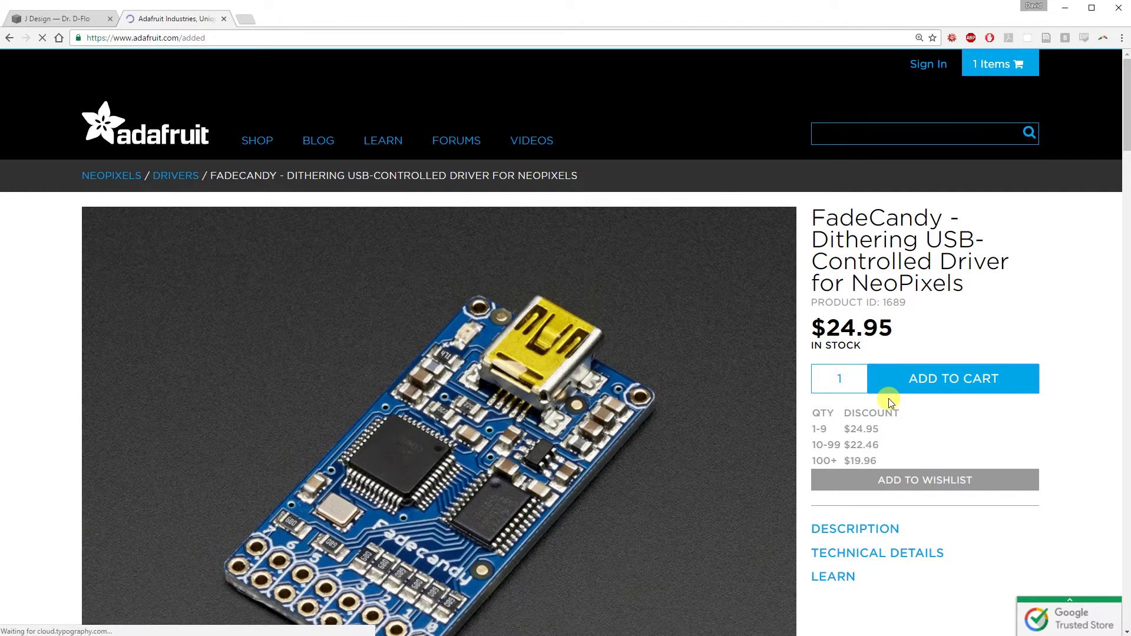
key("ctrl+w")
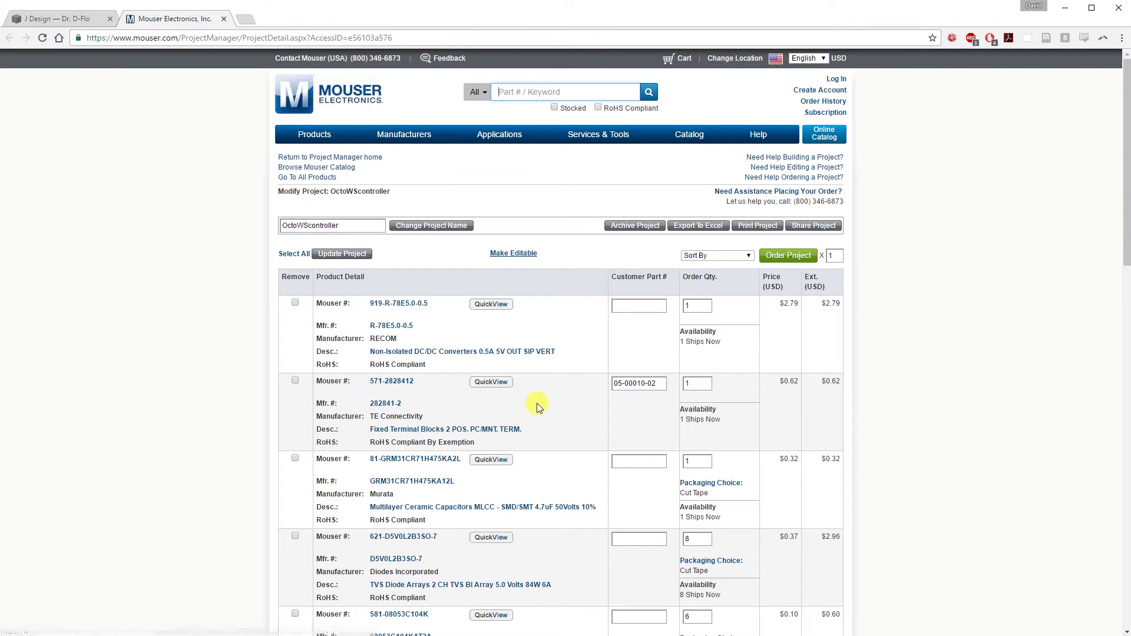
- Order all 13 parts of Mouser's OctoWScontroller project into the cart, then close the cart tab
scroll(536, 403, "down", 3)
scroll(537, 407, "down", 8)
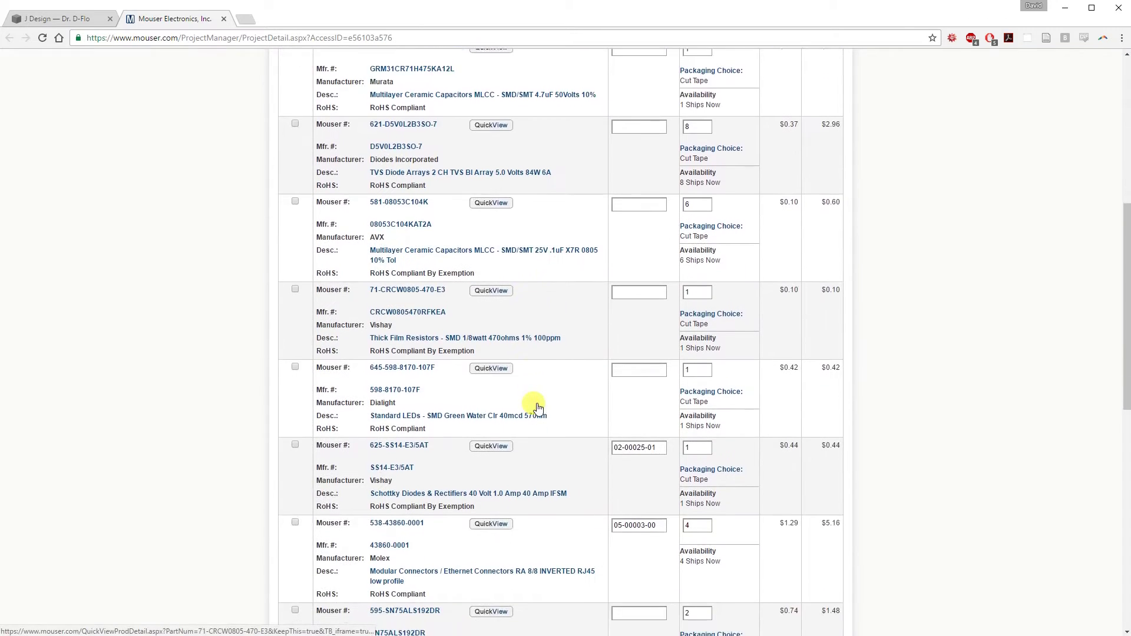
scroll(536, 403, "down", 3)
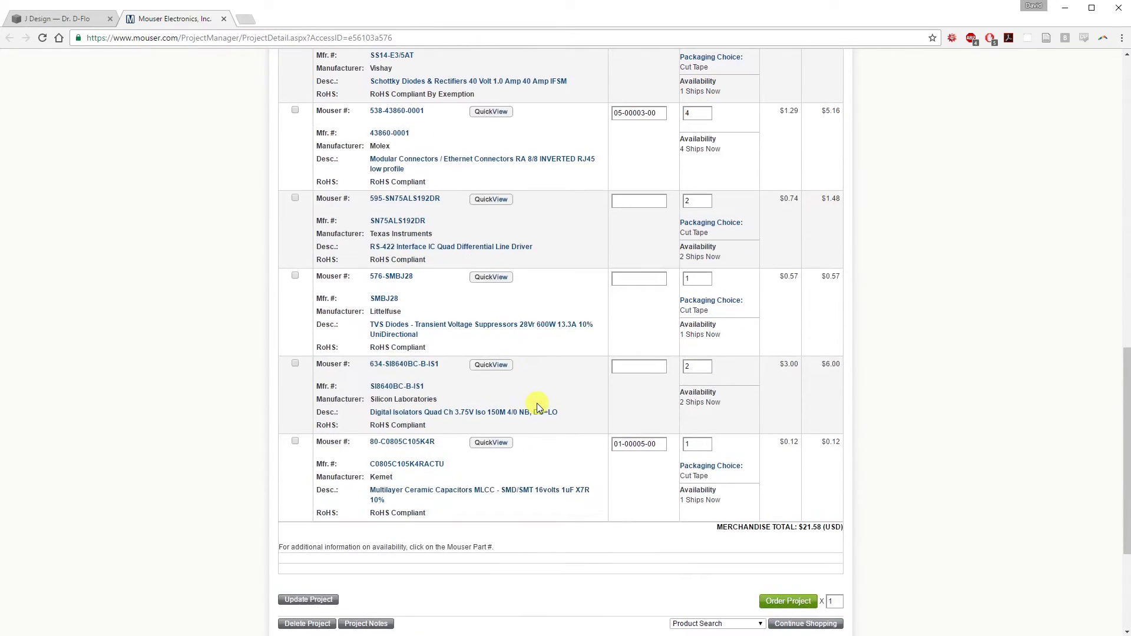
scroll(779, 605, "down", 1)
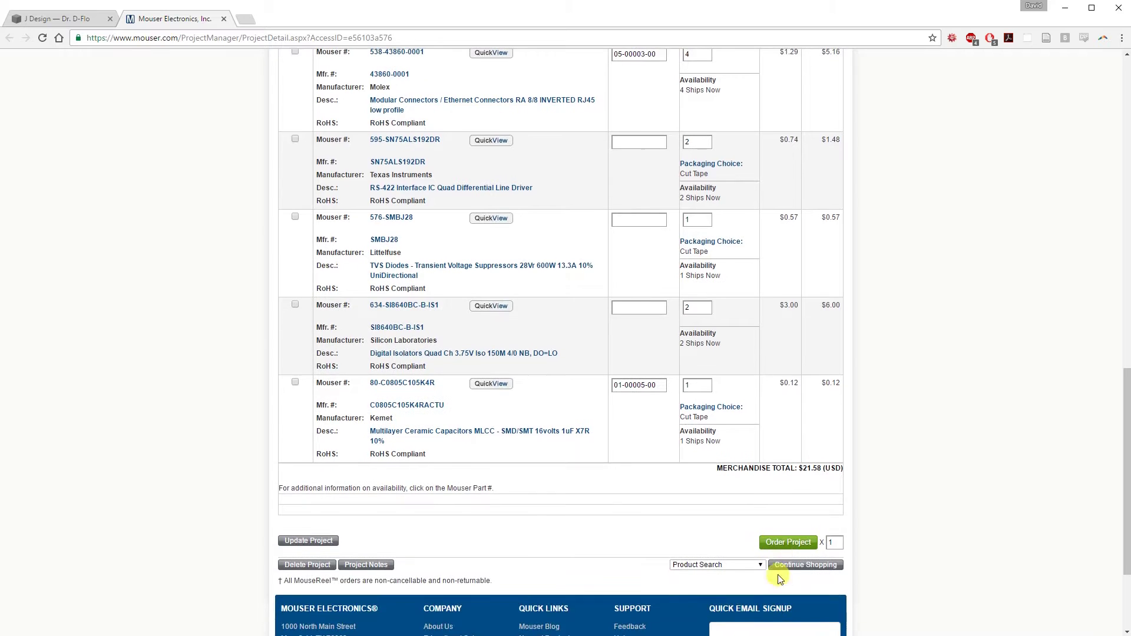
left_click(779, 551)
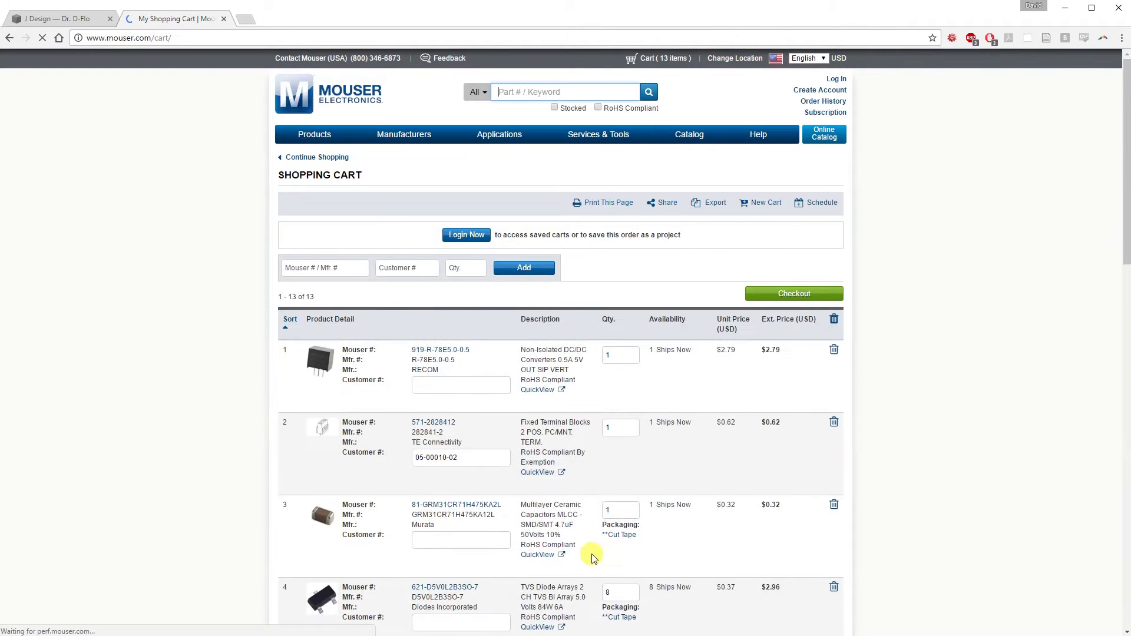
key("ctrl+w")
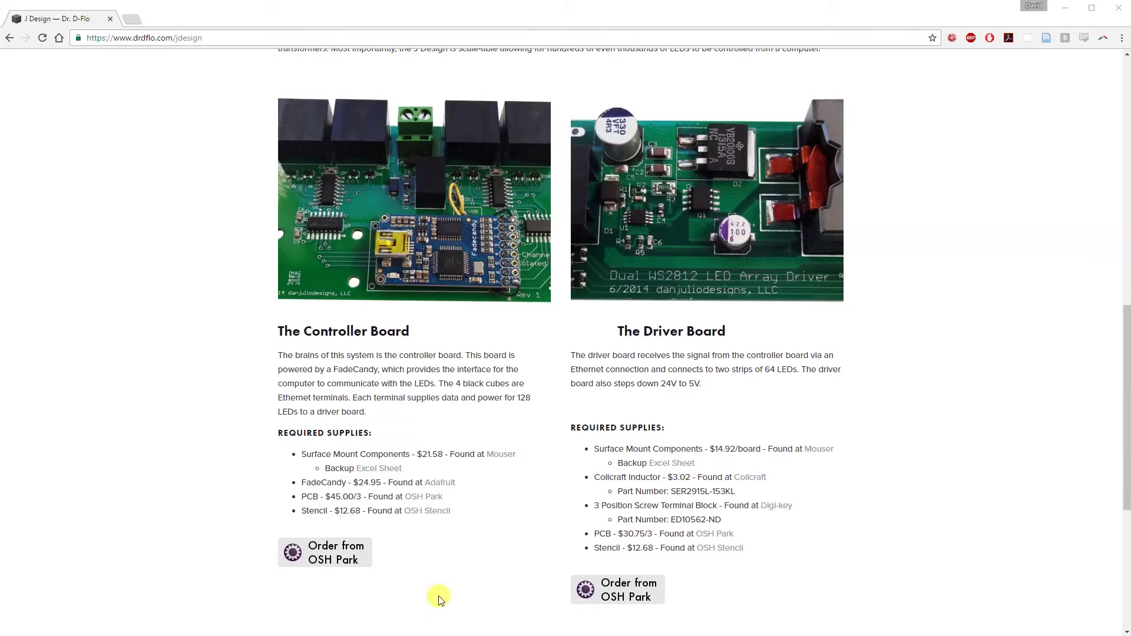
- Open the OSH Park order page for the controller board and sign in with the saved credentials
left_click(436, 499)
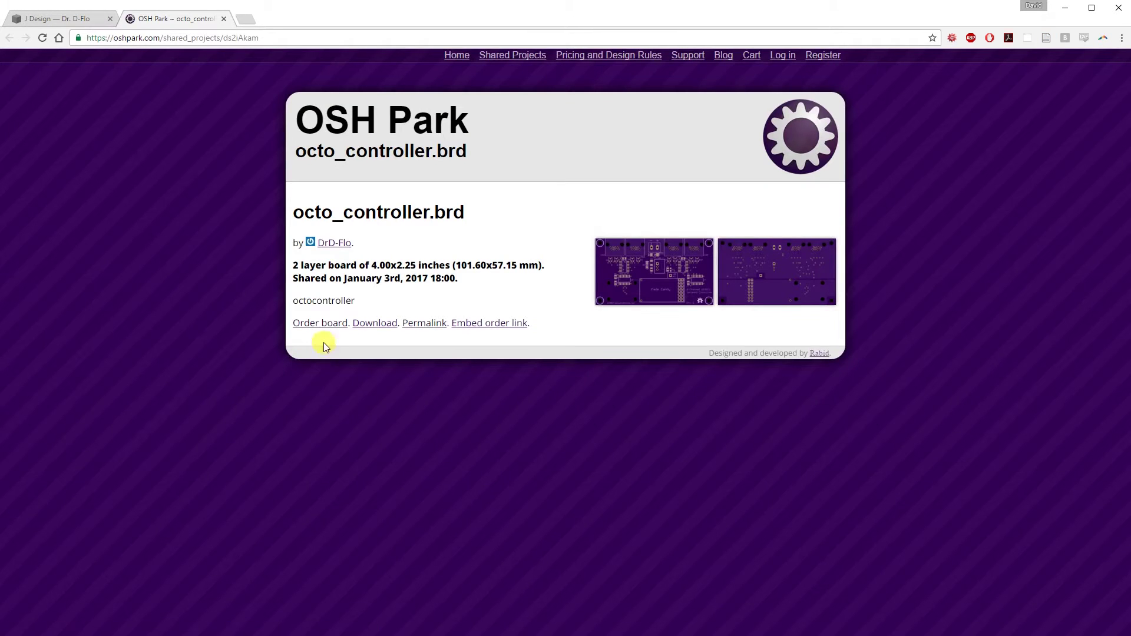
left_click(323, 323)
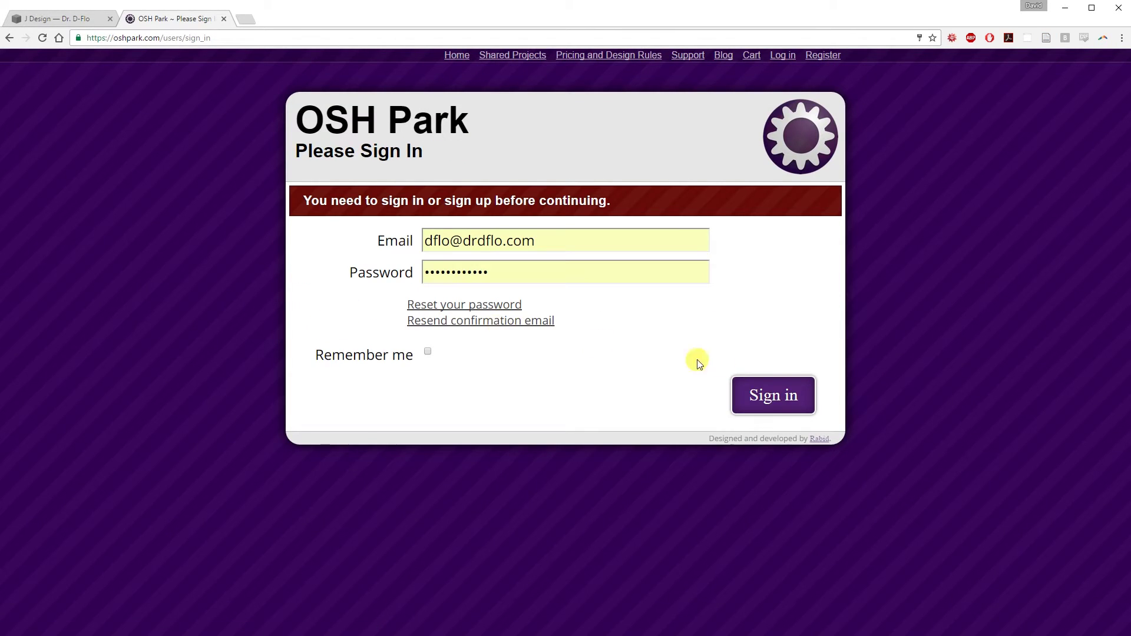
left_click(758, 398)
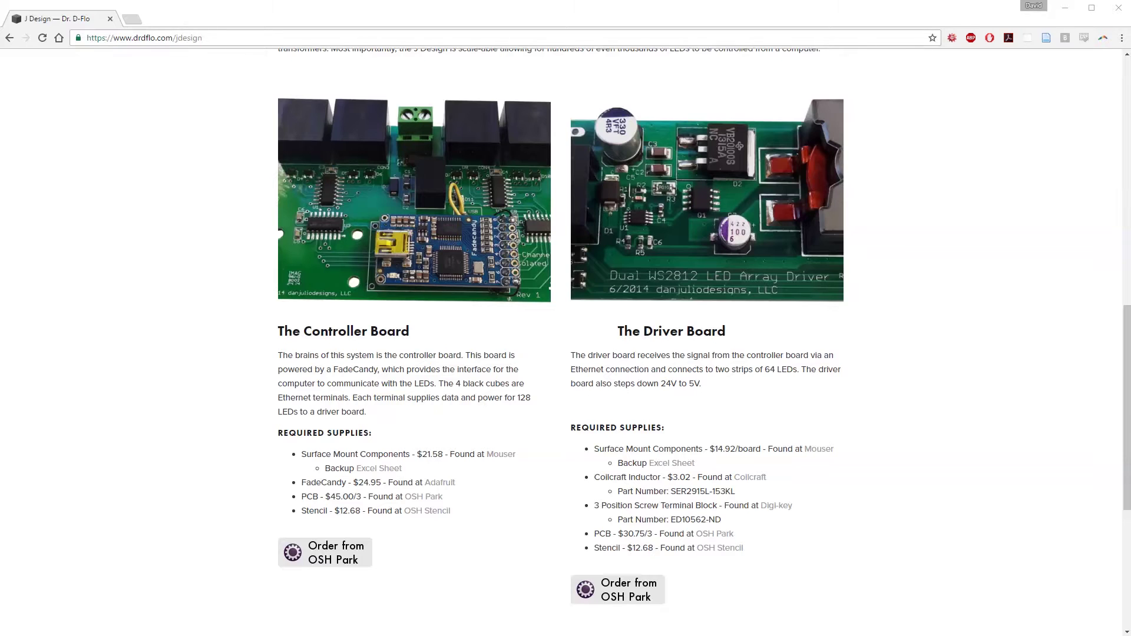
- Add the shared OctoController stencil project to the OSH Stencils account after logging in
left_click(436, 512)
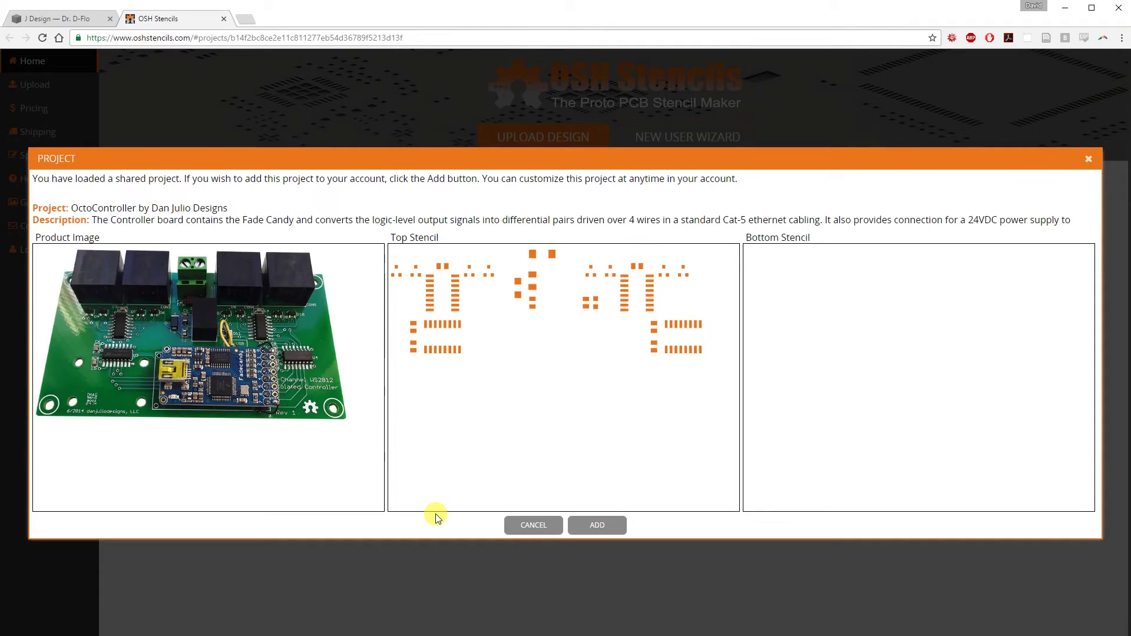
left_click(601, 526)
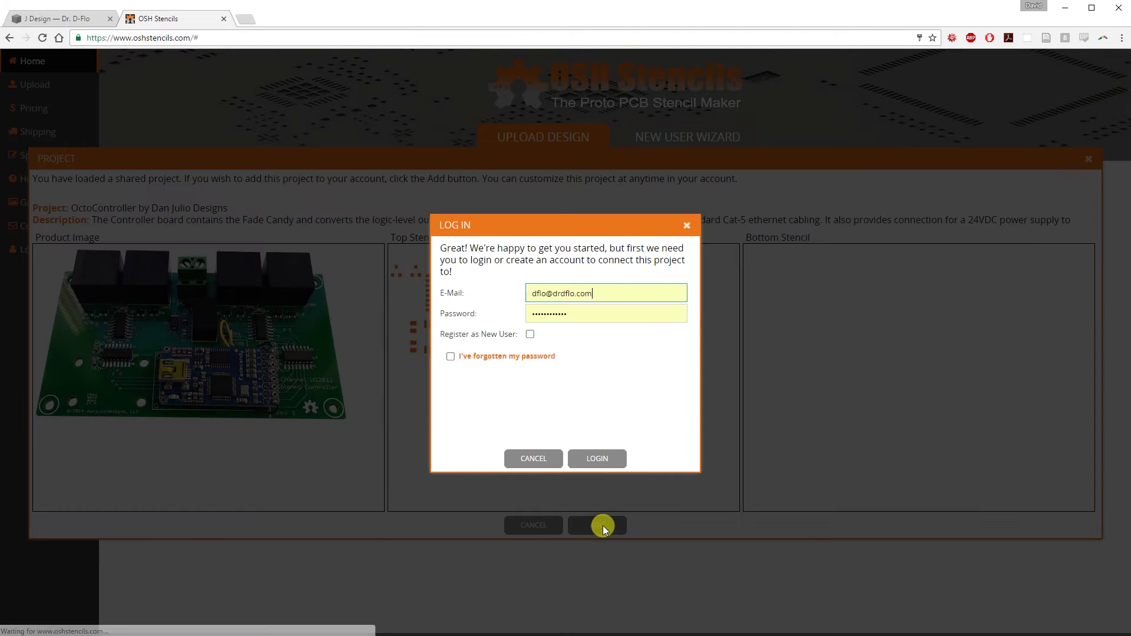
left_click(597, 465)
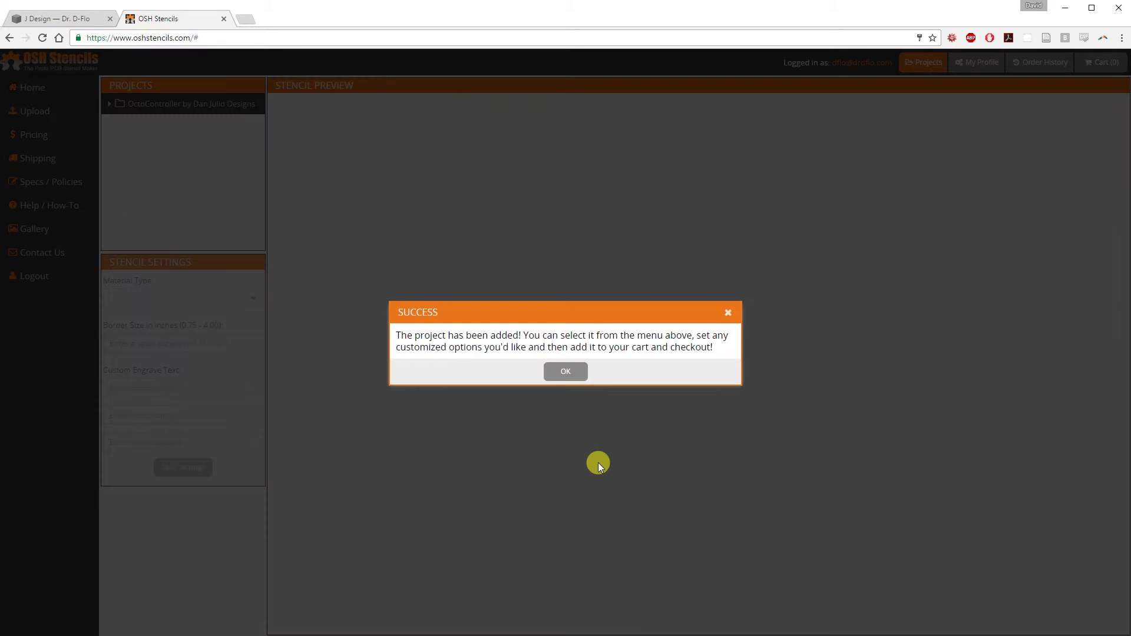
left_click(575, 372)
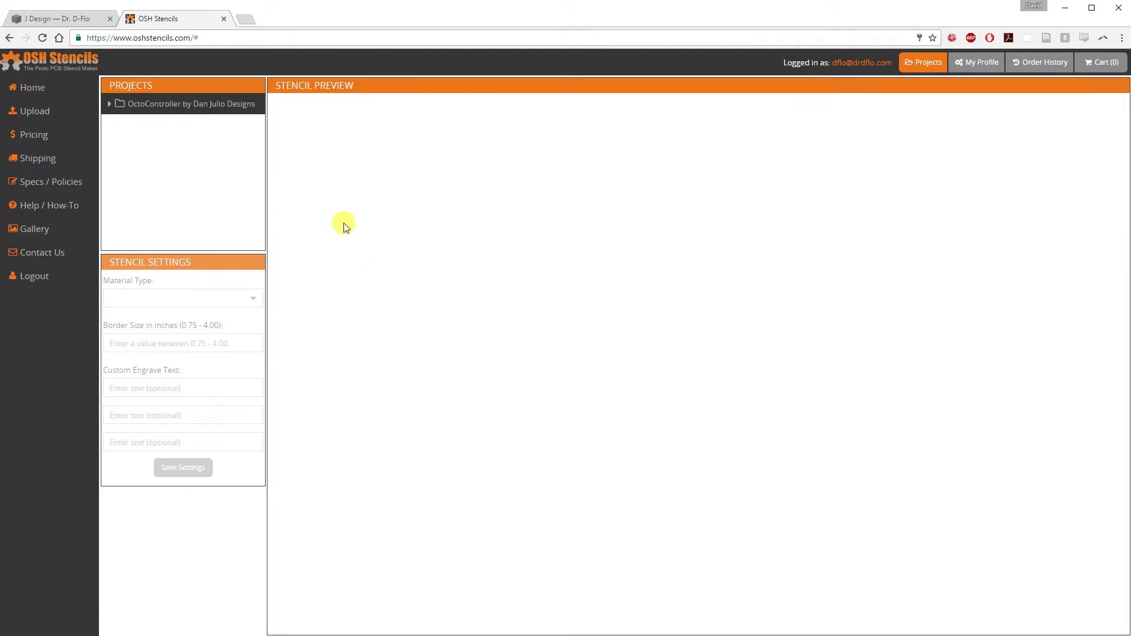
- Set the OctoController Top Stencil material to 3mil Polyimide Film and add it to the cart
left_click(110, 108)
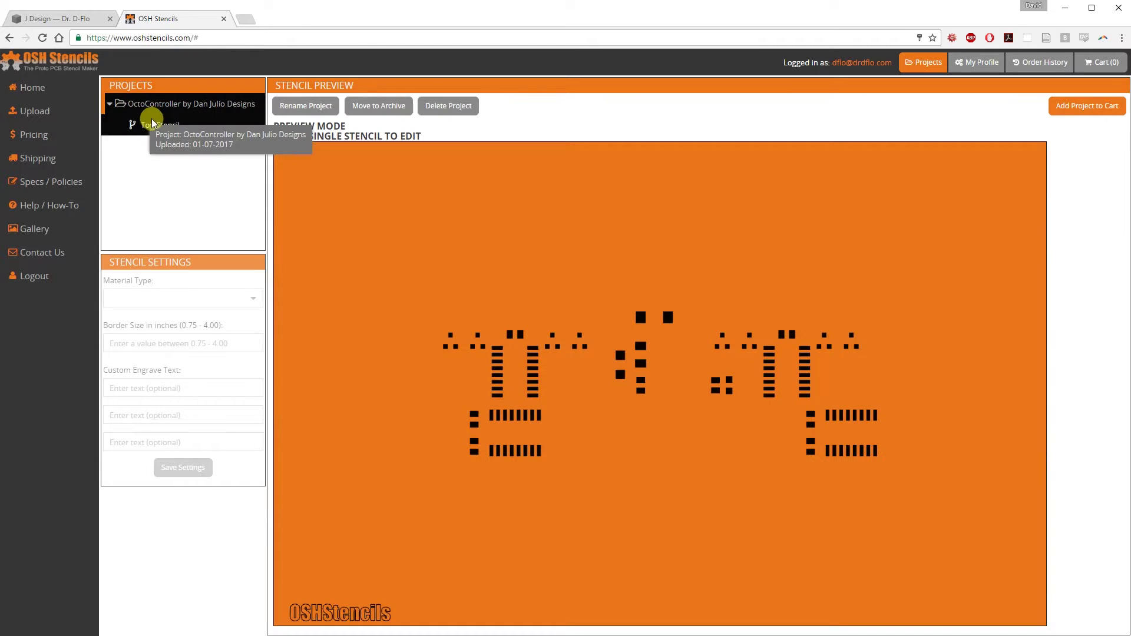
left_click(153, 124)
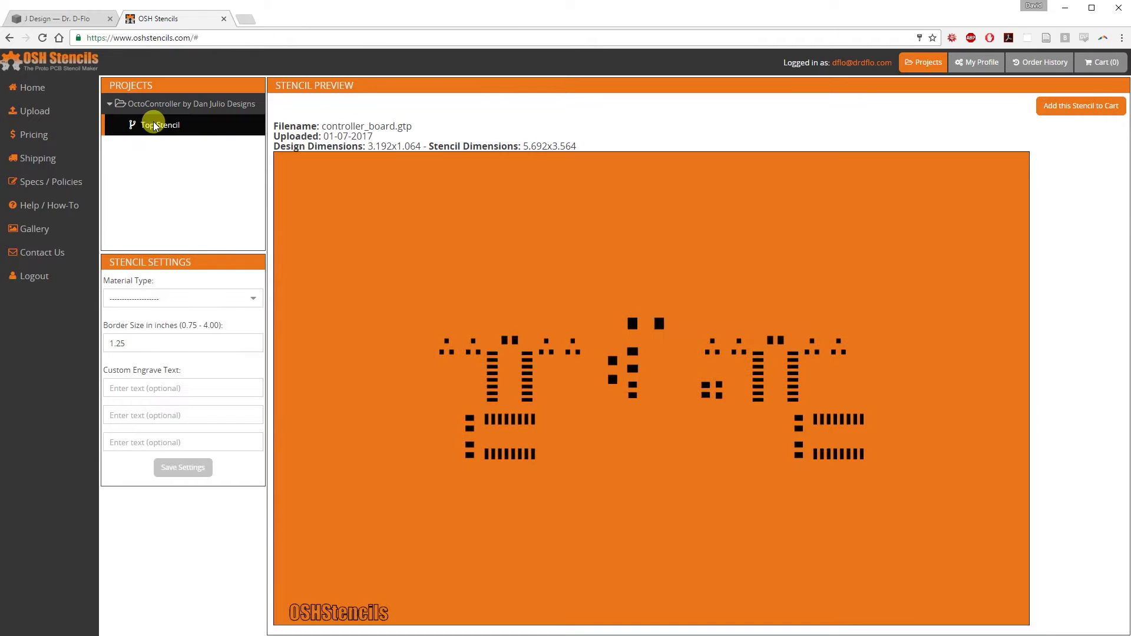
left_click(212, 299)
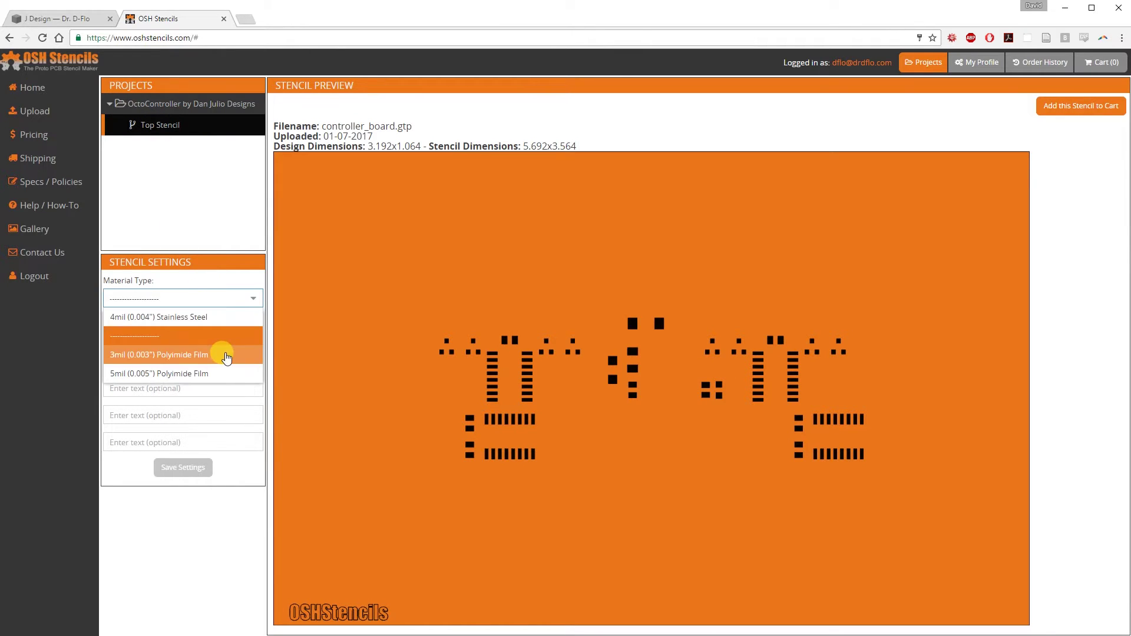
left_click(223, 354)
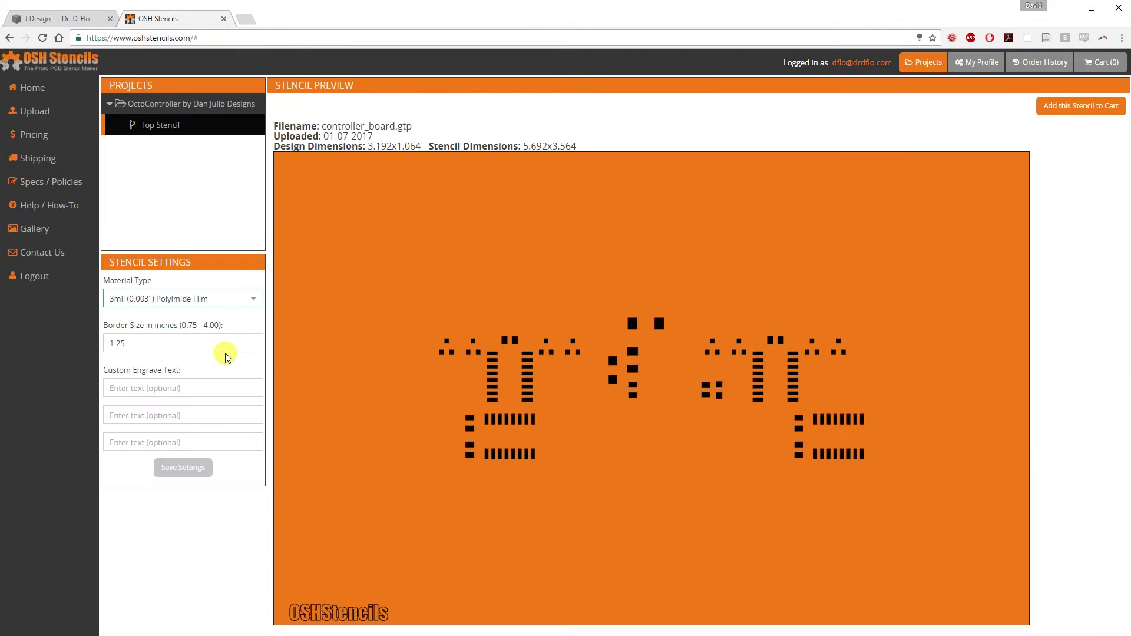
left_click(1087, 120)
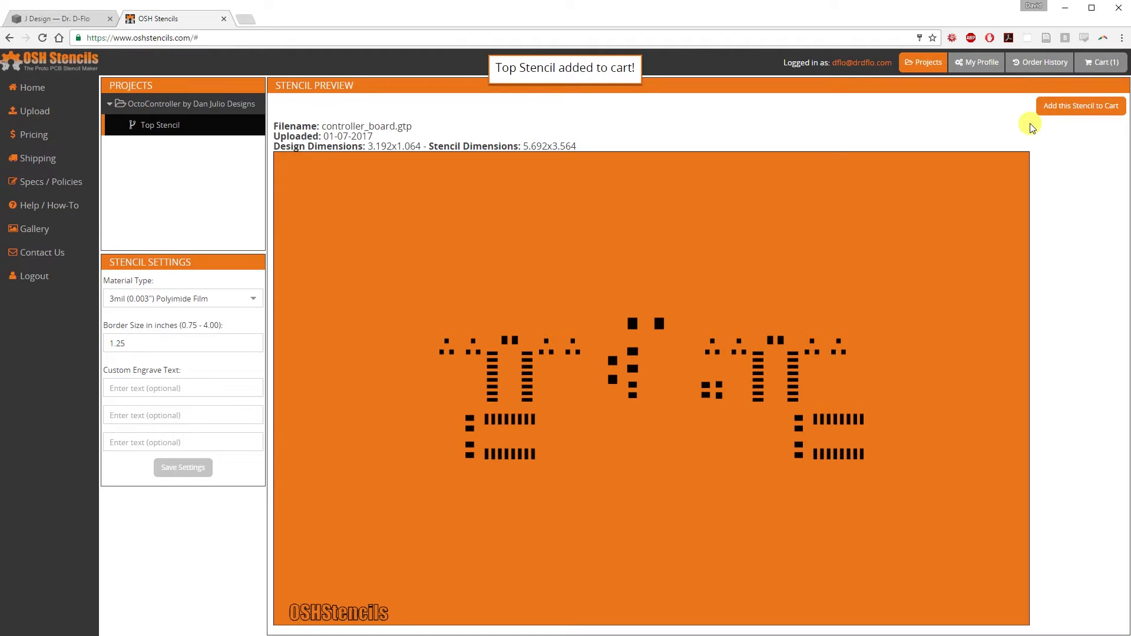
- Add the black 1/16" acrylic jig set to the cart from the cart page
left_click(1101, 62)
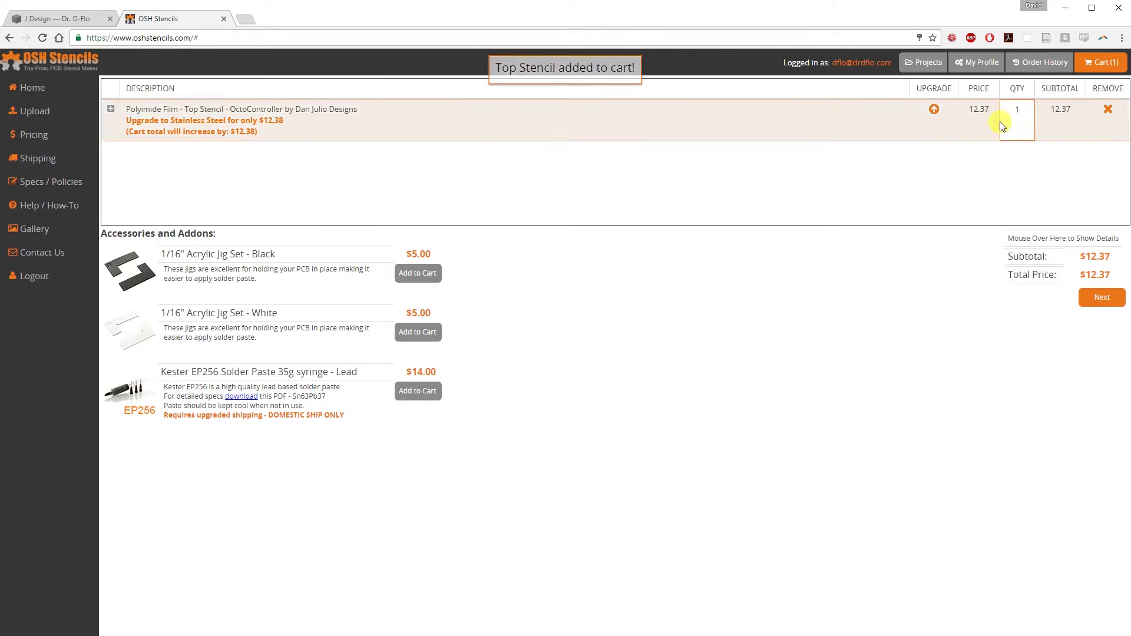
left_click(434, 282)
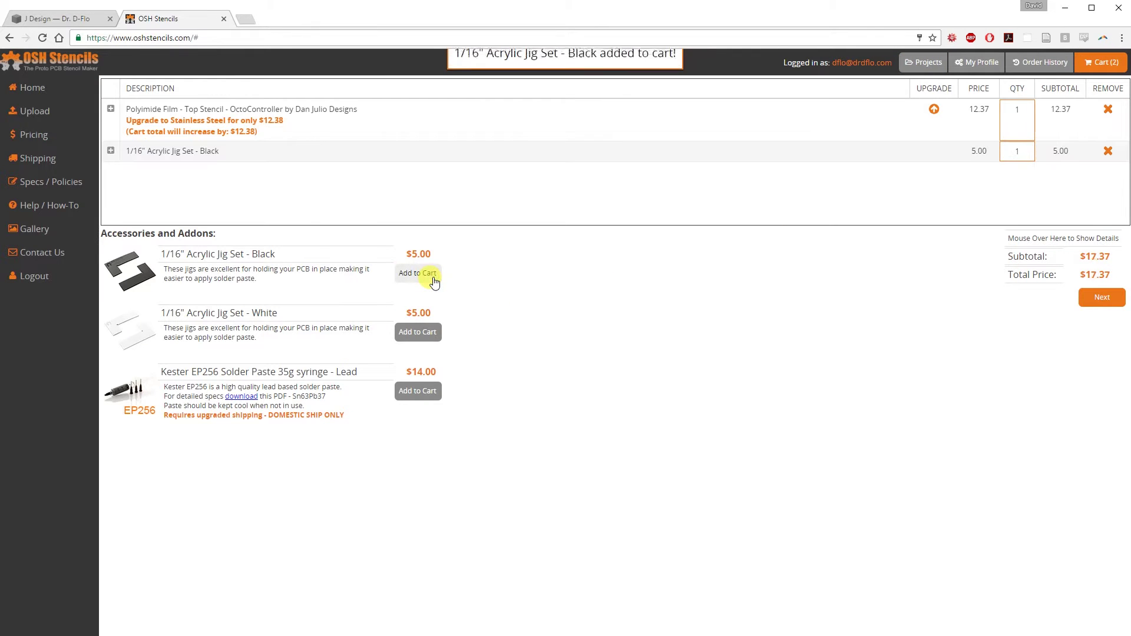
left_click_drag(365, 372, 337, 373)
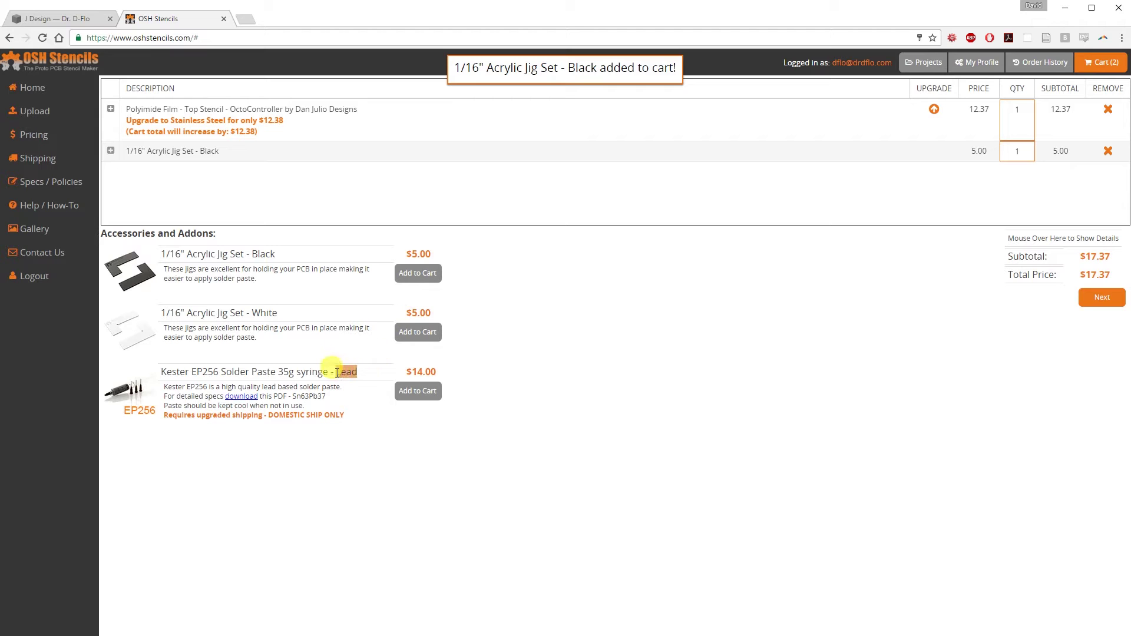
left_click(565, 339)
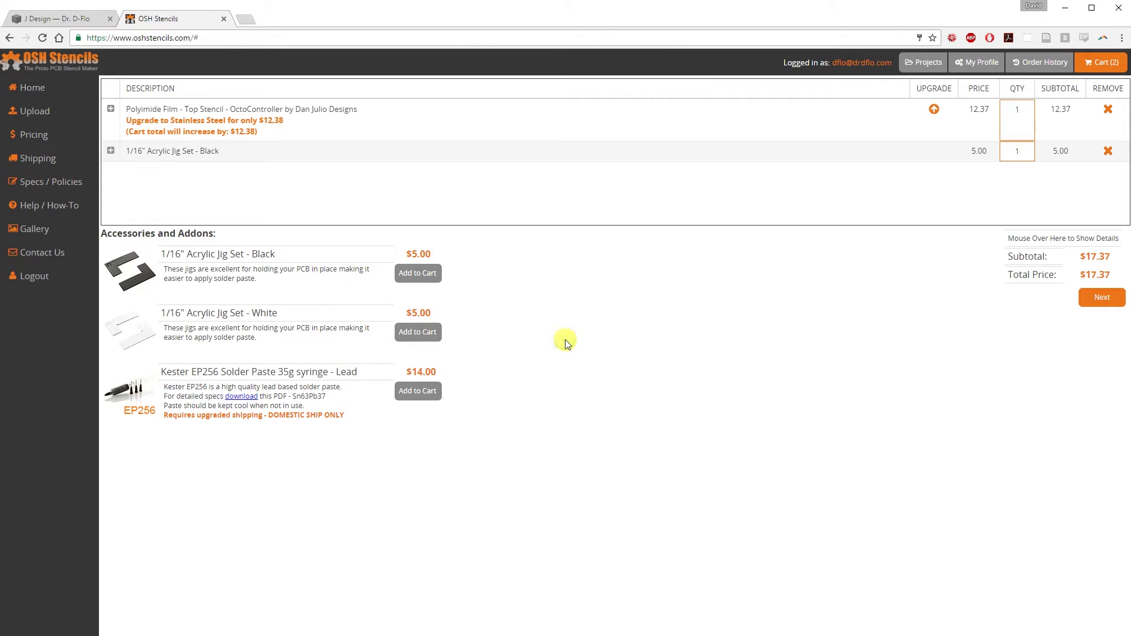
- Check the $9.99 No Clean Lead Free Low Temperature Solder Paste 15 Grams listing on Amazon, then close it
key("ctrl+shift+Tab")
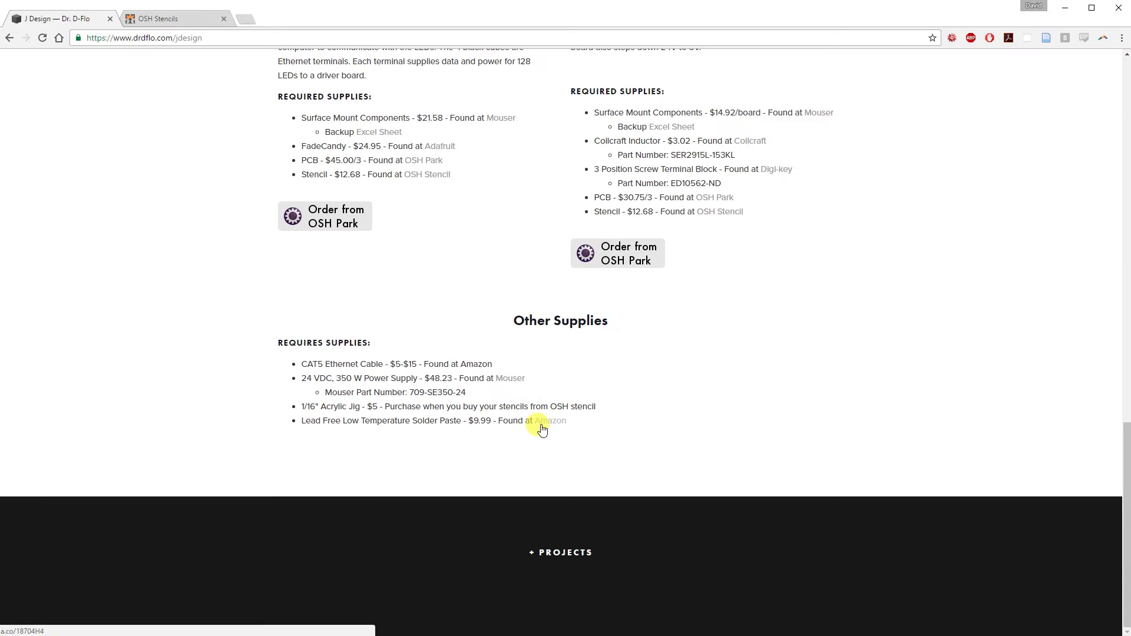
left_click(539, 426)
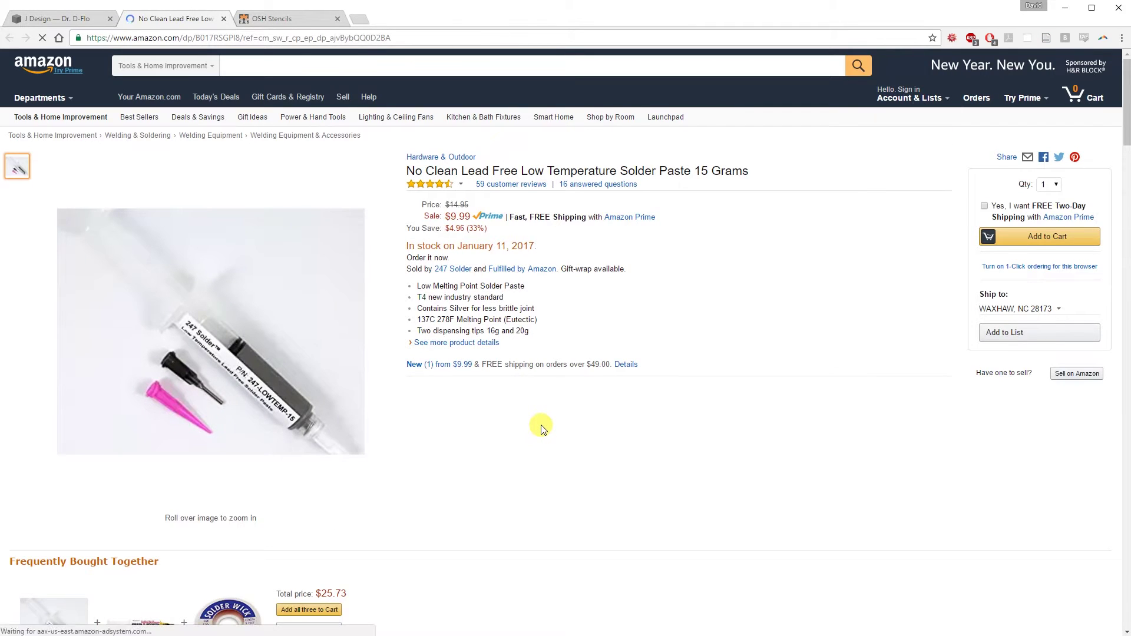
key("ctrl+w")
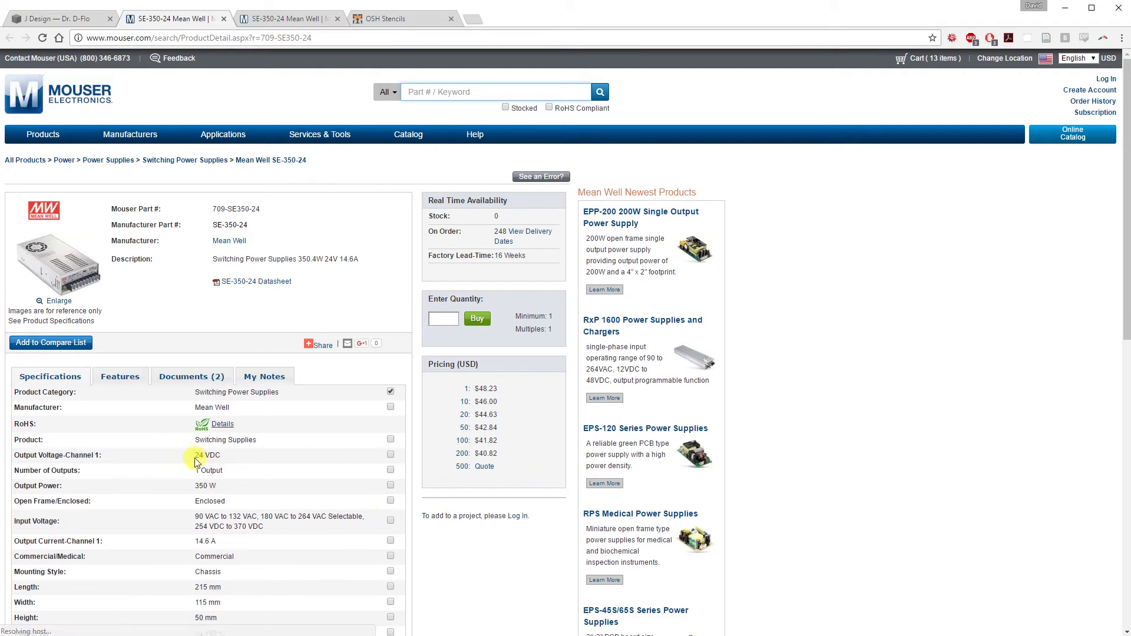
- Highlight the 24 VDC output voltage on the Mean Well SE-350-24 page
left_click_drag(194, 455, 224, 489)
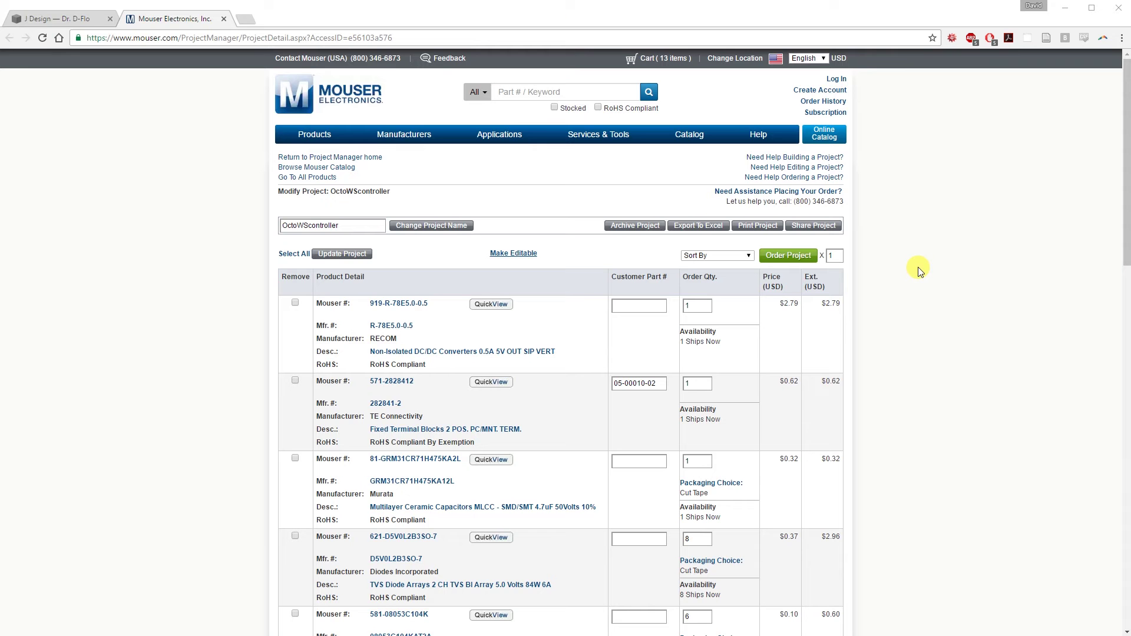
- Search the parts list for 4.7 and select the part number 81-GRM31CR71H475KA2L
key("ctrl+f")
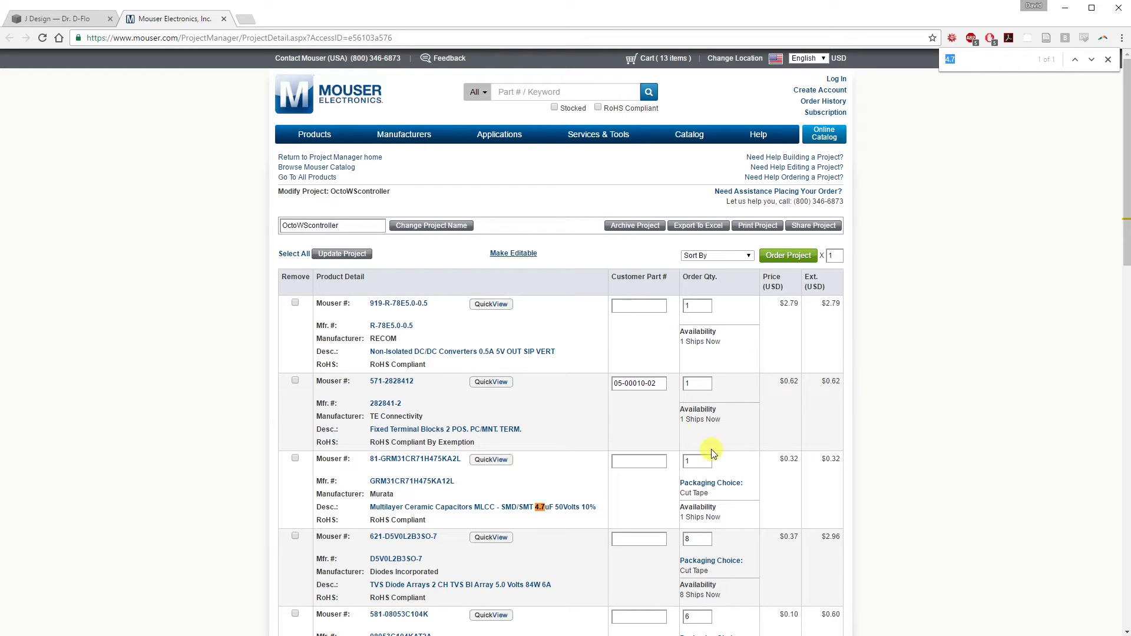
left_click_drag(367, 461, 486, 460)
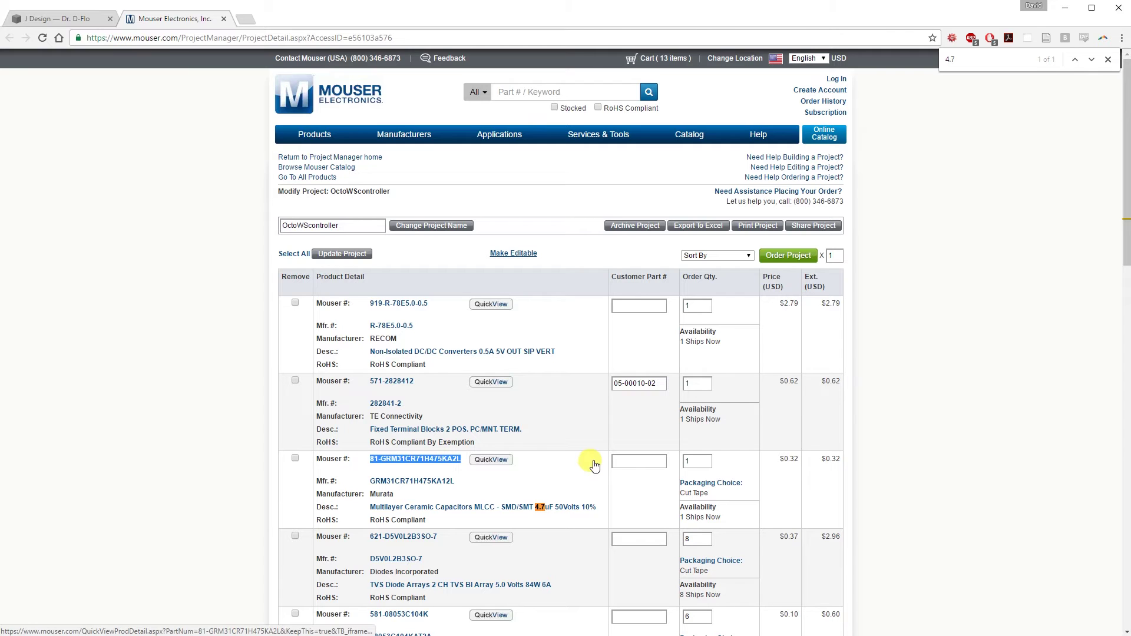